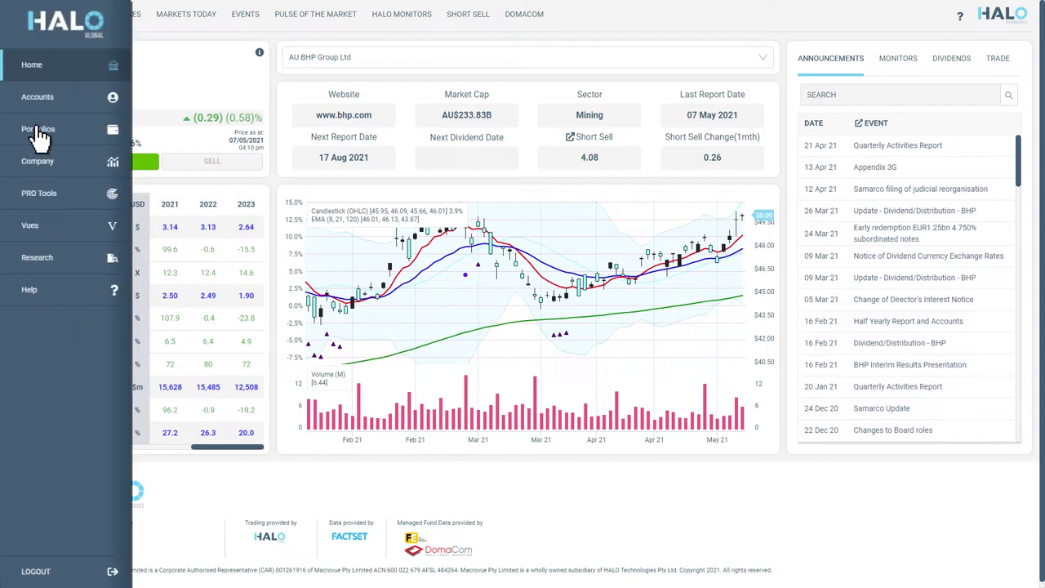
Bring up the Trading Accounts list showing the single existing custody account.
left_click(38, 106)
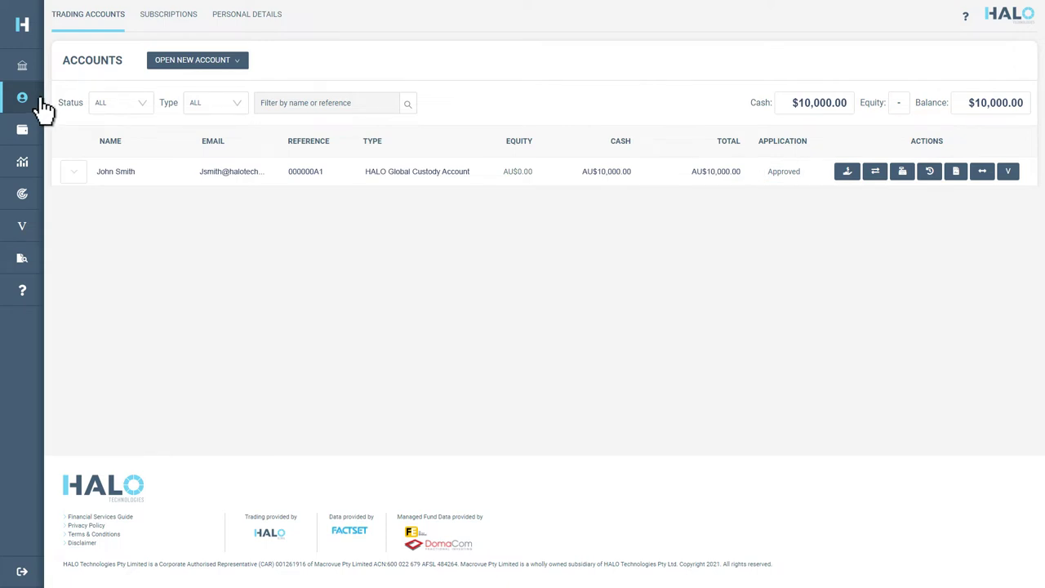
Start a confirmed HALO Global Custody Account application with account type Individual.
left_click(243, 72)
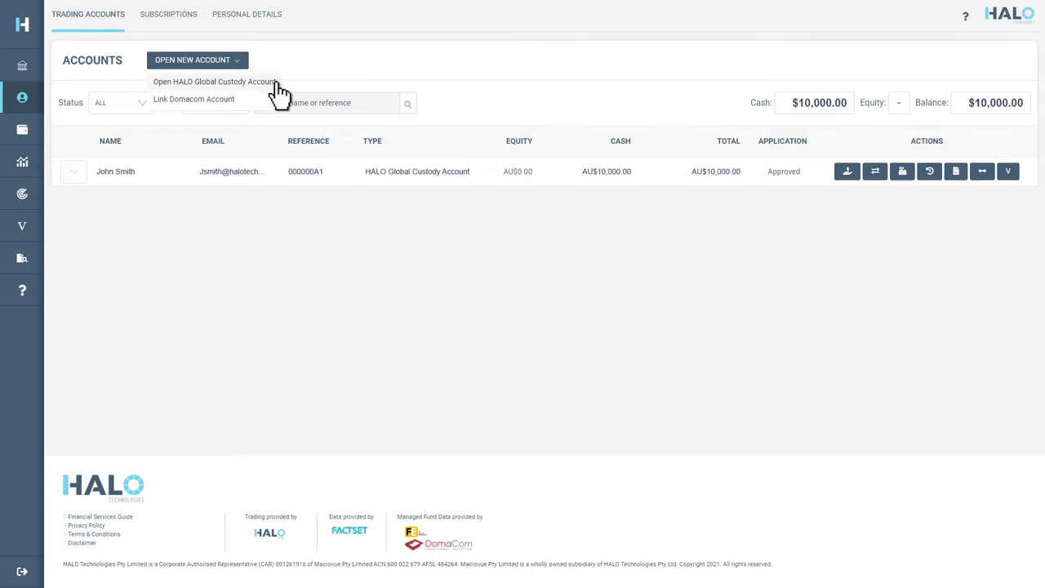
left_click(276, 84)
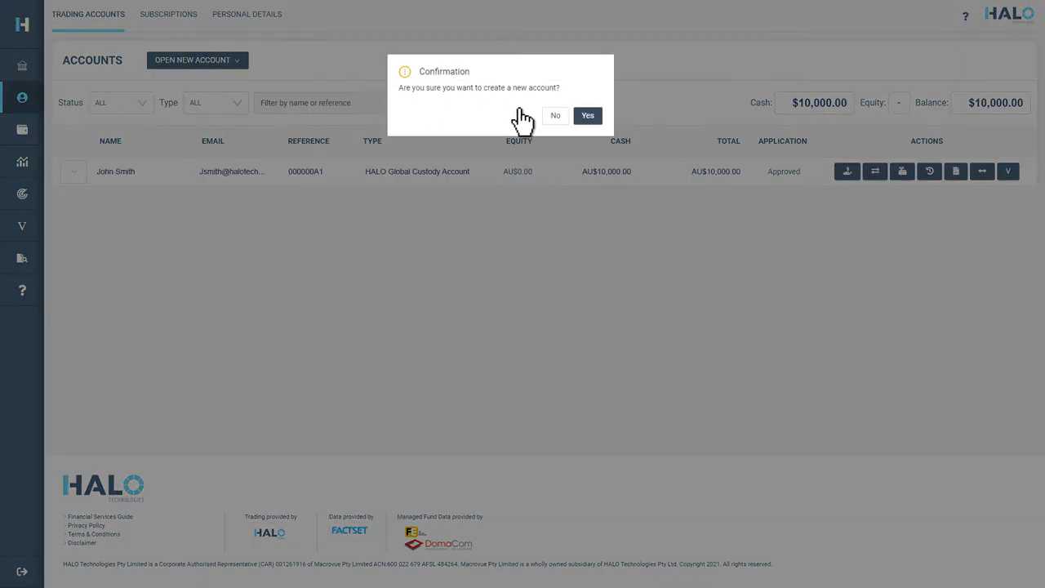
left_click(588, 116)
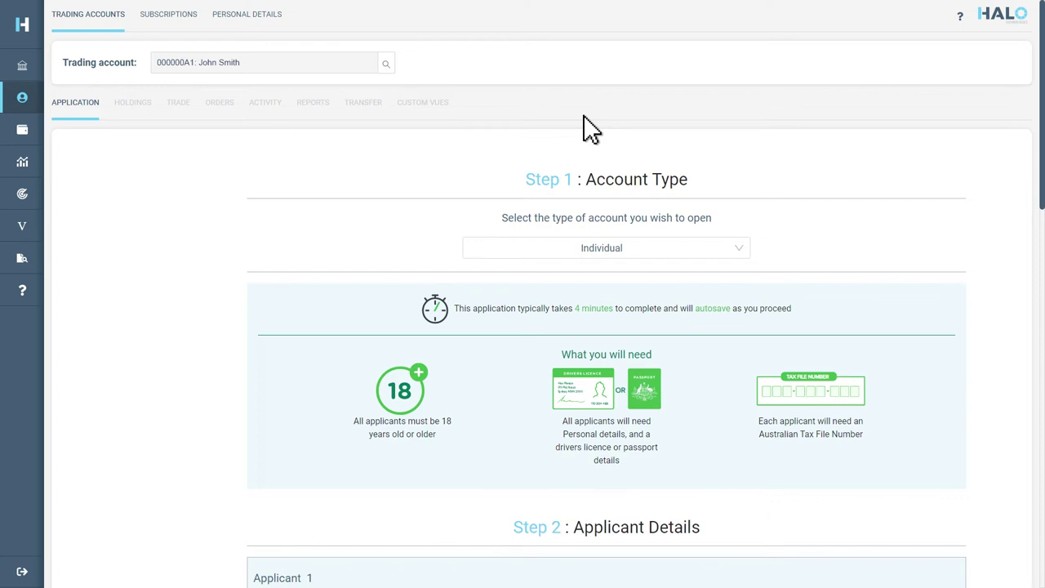
left_click(726, 250)
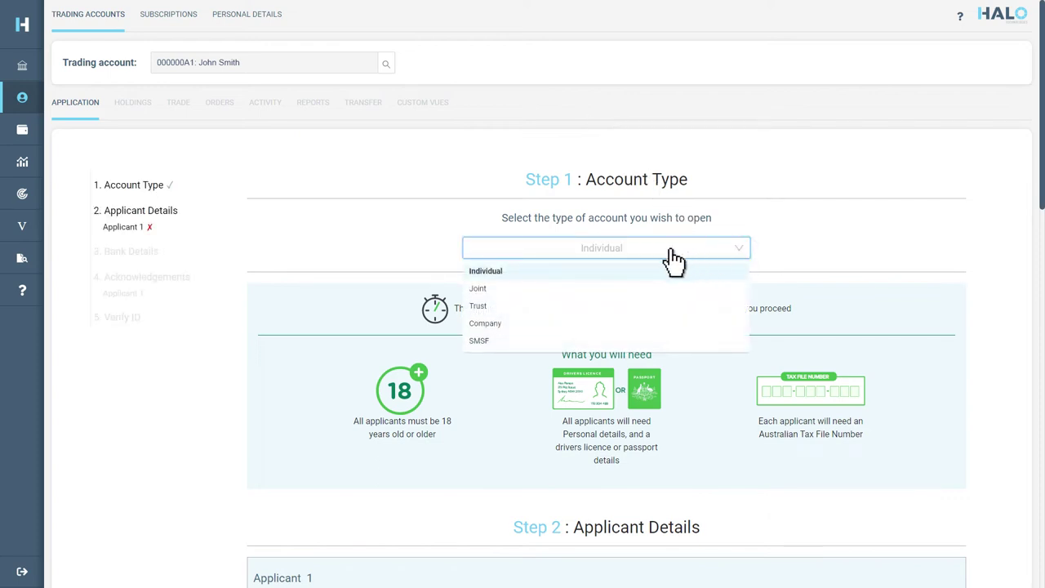
left_click(506, 273)
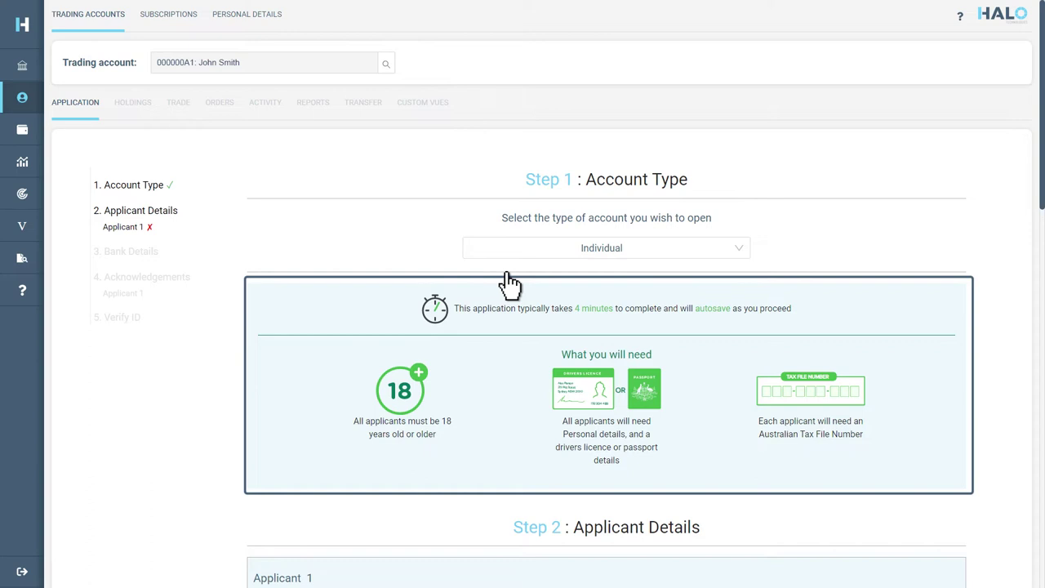
Work through Steps 2 and 3 entering the applicant's personal, address, tax and bank details.
left_click_drag(1039, 116, 1040, 320)
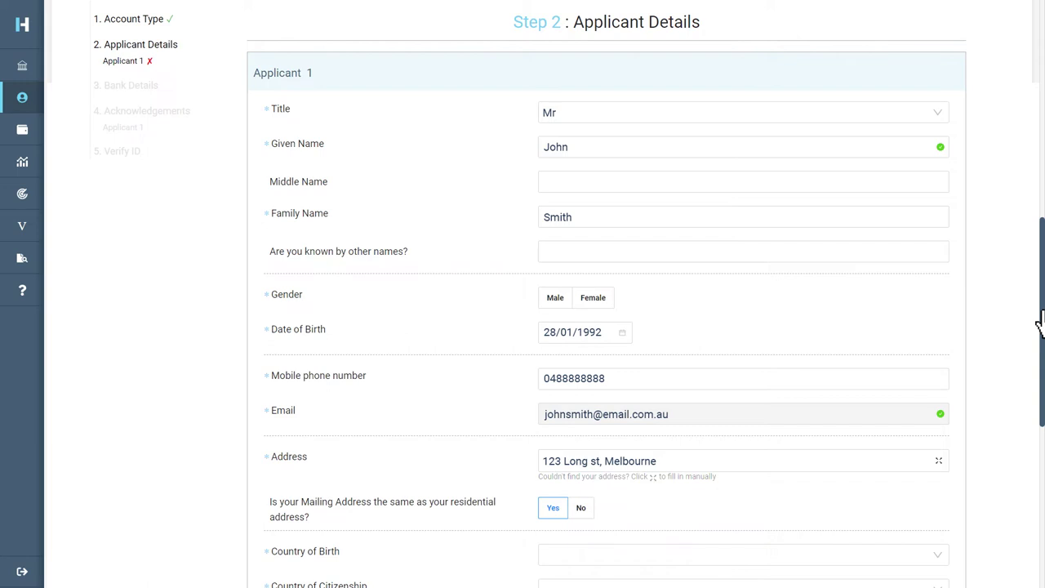
left_click_drag(1039, 322, 1039, 359)
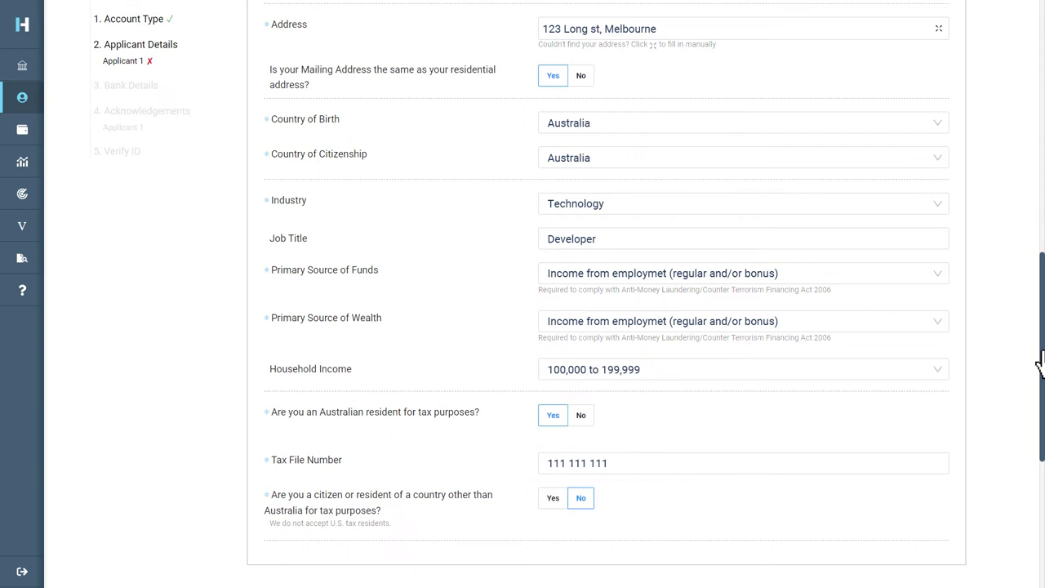
left_click_drag(1039, 359, 1039, 396)
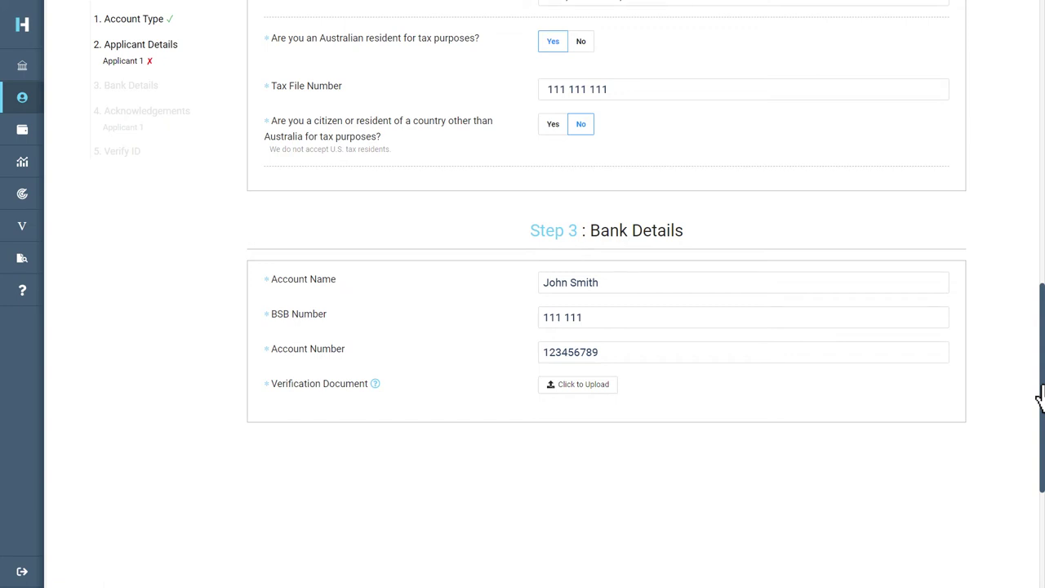
Tick all six acknowledgements, including the US tax certification, and sign with the applicant's full name.
left_click_drag(1039, 398, 1035, 444)
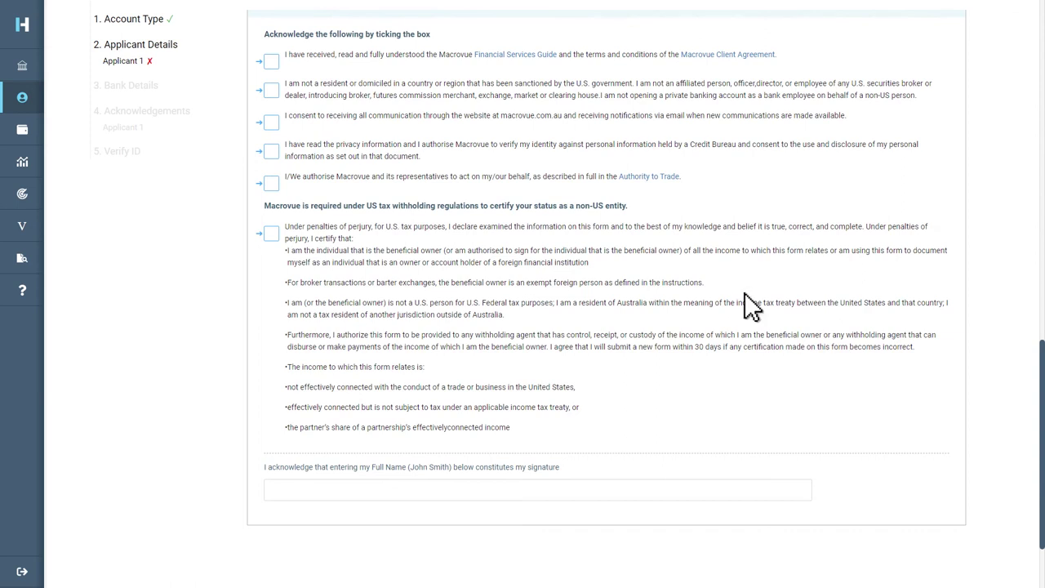
left_click(271, 62)
left_click(271, 90)
left_click(271, 121)
left_click(271, 151)
left_click(272, 180)
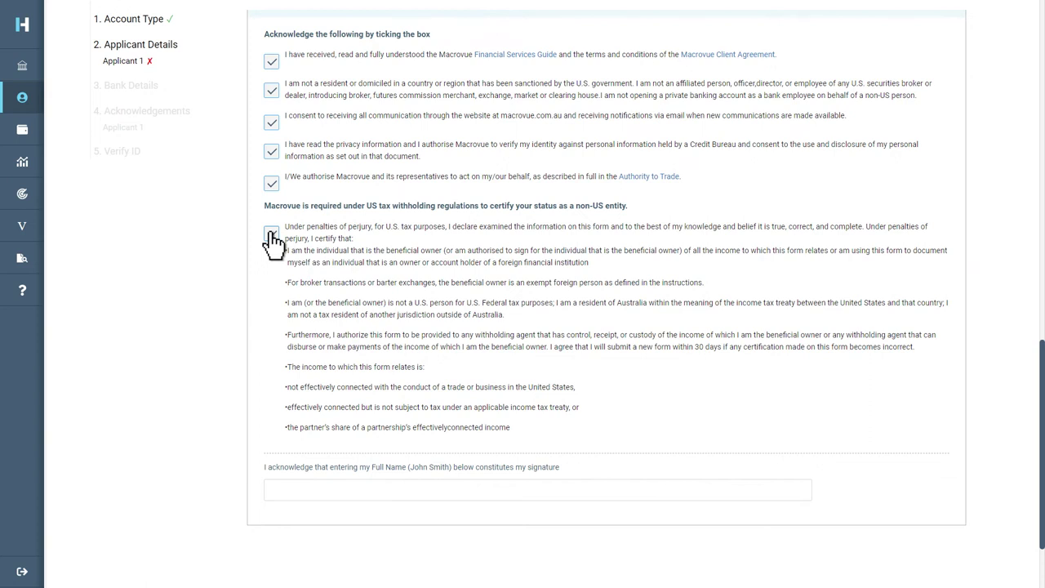
left_click(271, 234)
left_click(274, 503)
type("John S")
type("mith")
Scroll down to Step 5: Verify ID to reach the applicant's driver's licence verification.
scroll(1036, 472, "down", 3)
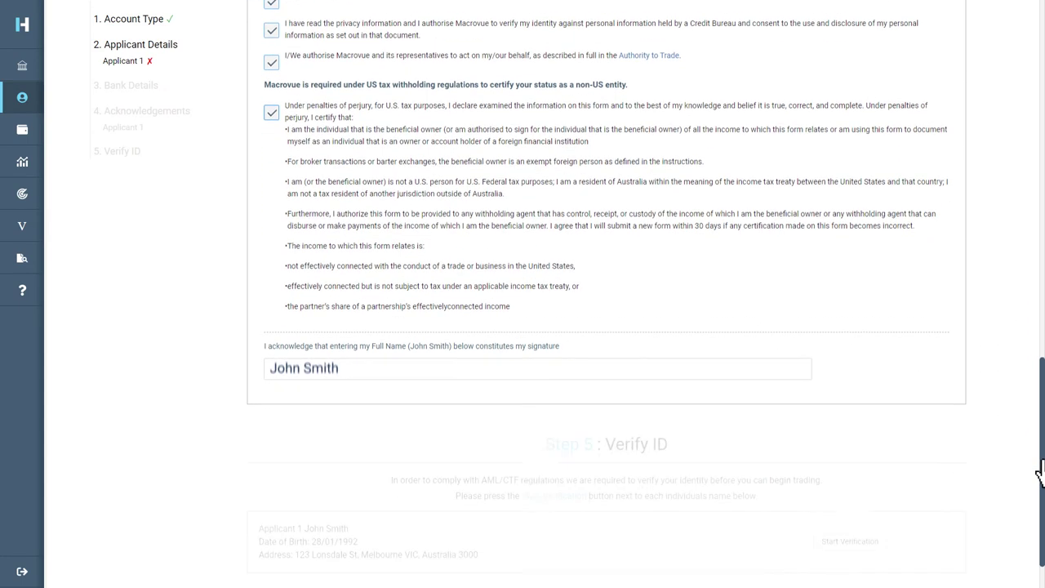
scroll(1038, 471, "down", 2)
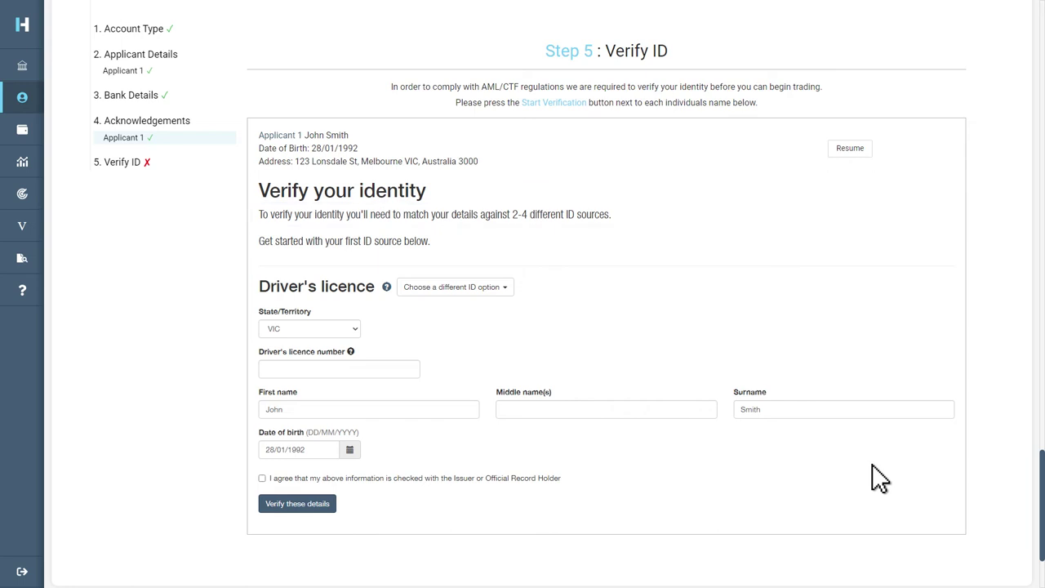
Keep Driver's licence as the ID source, enter the licence number, and agree to issuer checks.
left_click(501, 292)
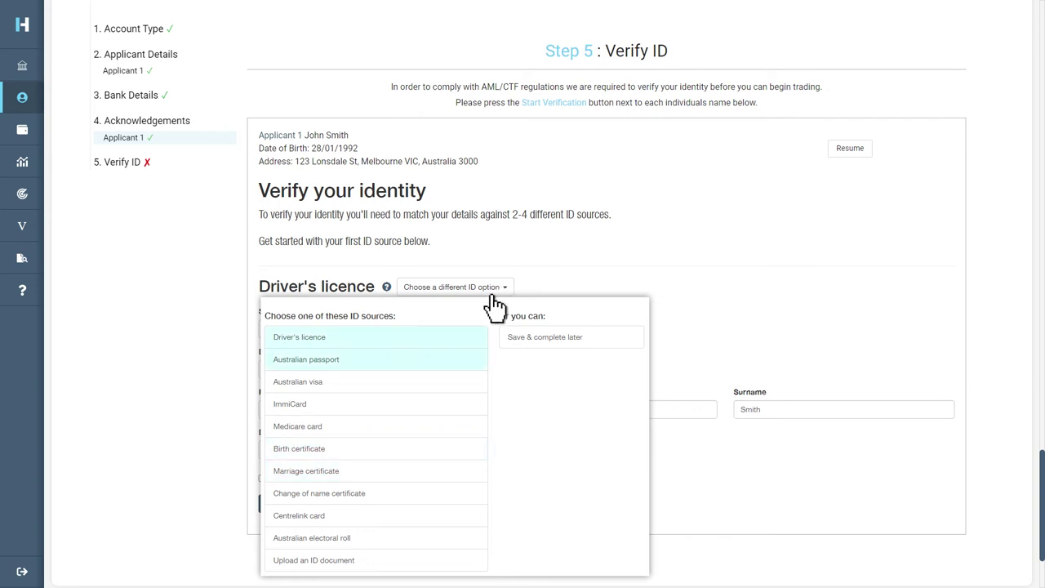
left_click(437, 343)
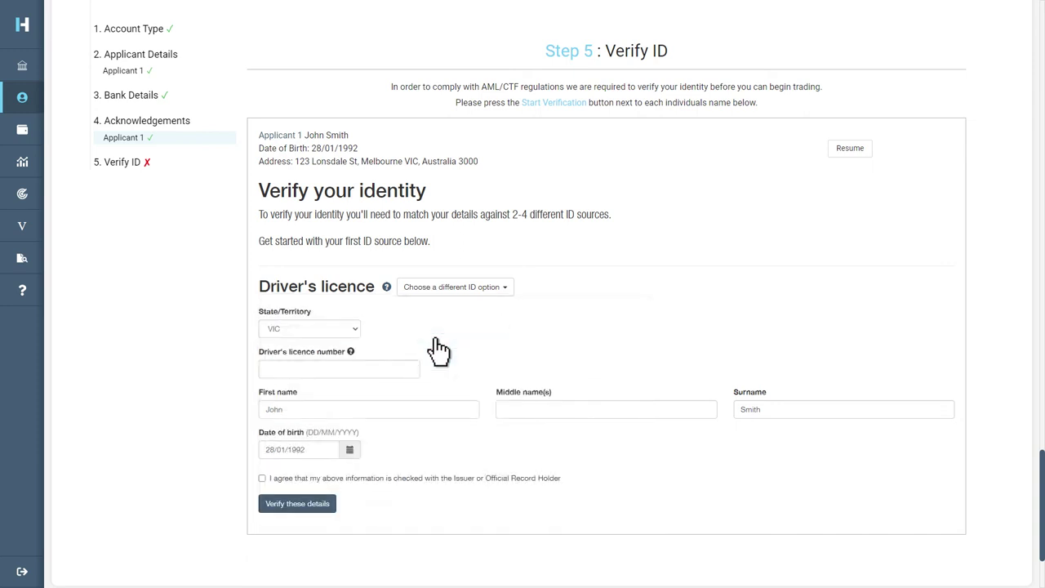
left_click(267, 375)
type("1234567890")
left_click(262, 478)
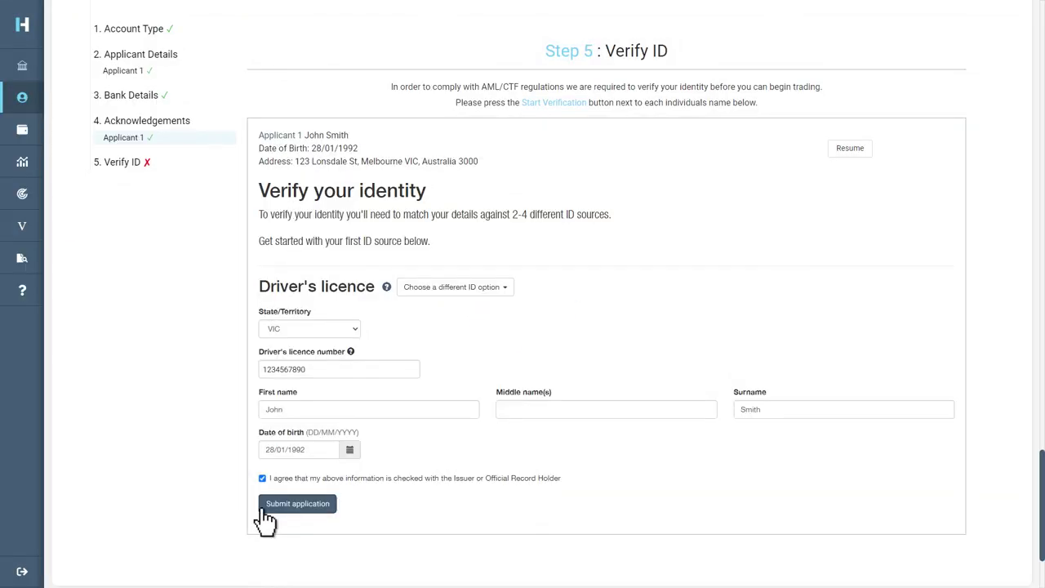
Submit the application so a second custody account is listed as Pending Review.
left_click(264, 508)
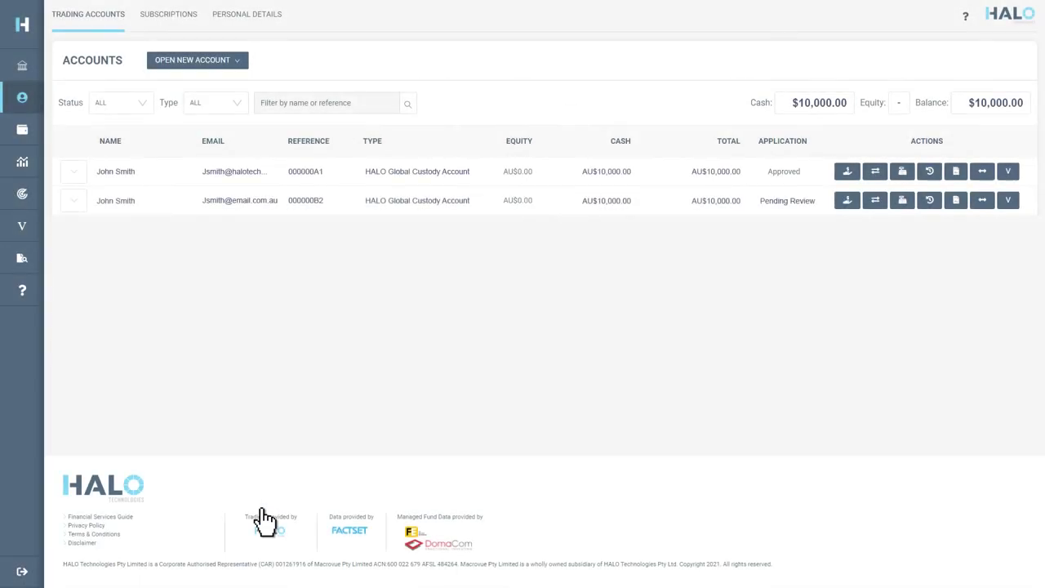